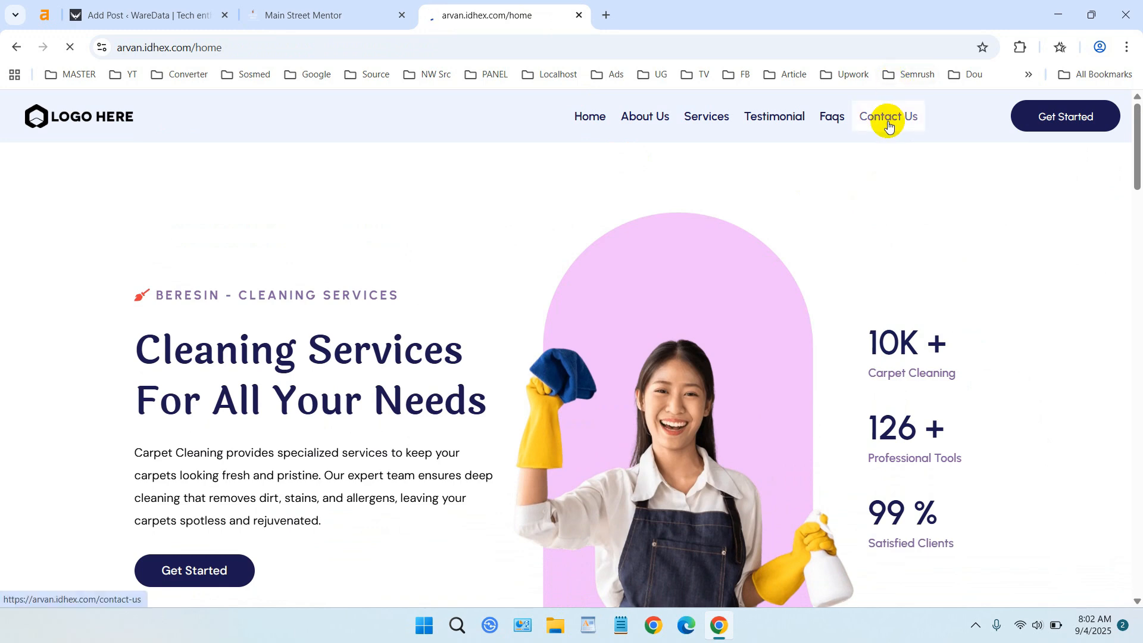
Open the live site's Contact Us page and view its contact form.
click(888, 119)
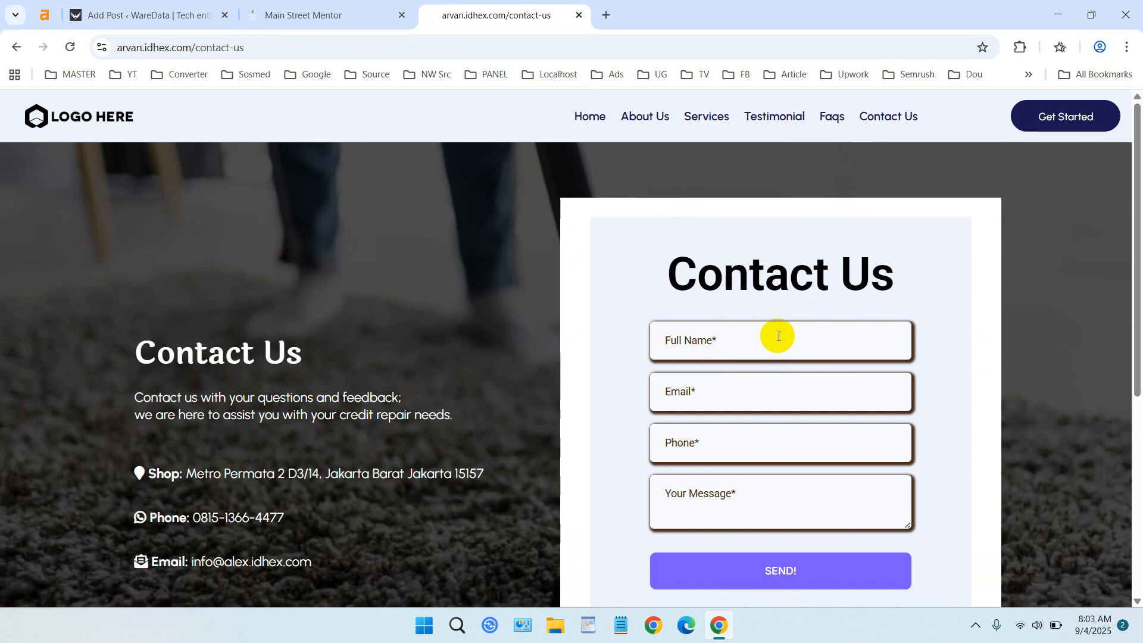
drag(666, 275, 698, 280)
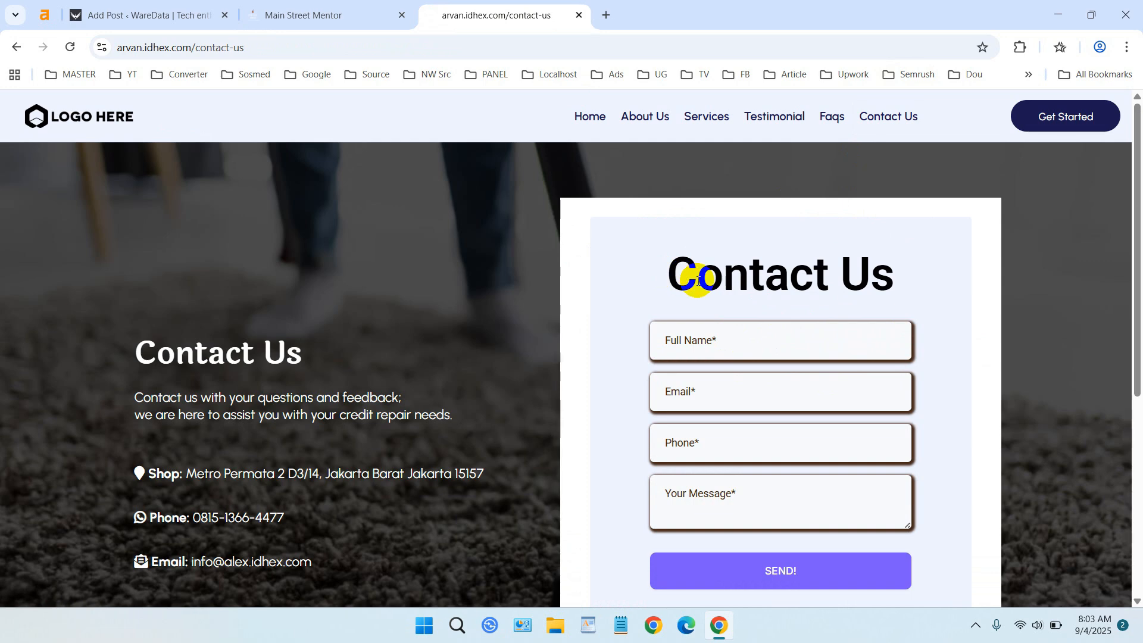
Switch to the agency dashboard tab and open the Test folder under Sites websites.
click(356, 8)
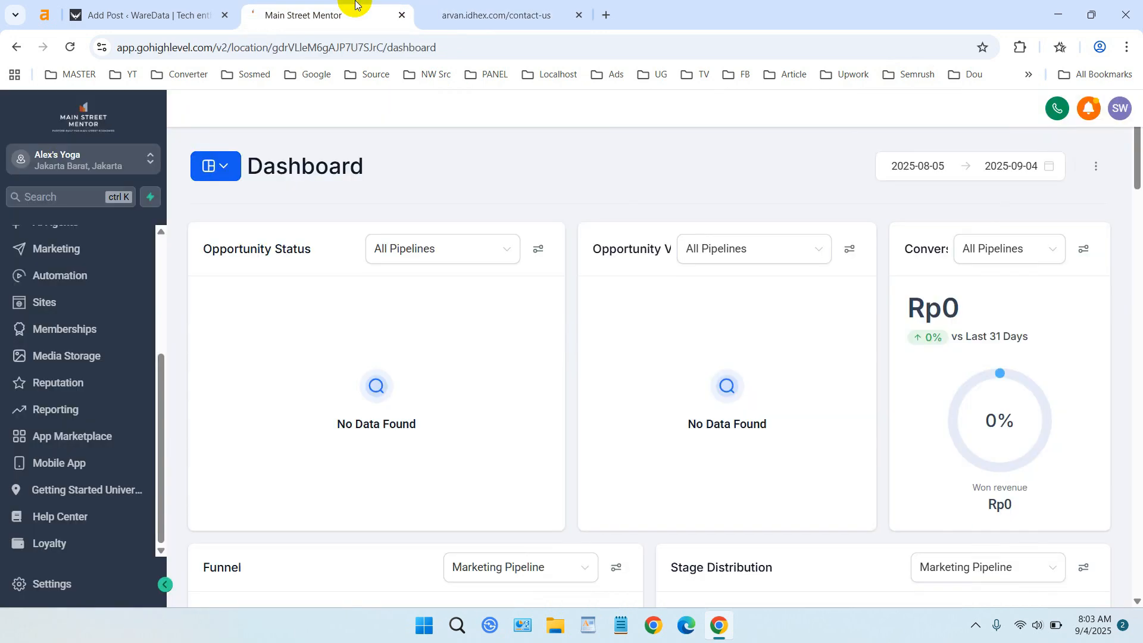
scroll(160, 298, up, 4)
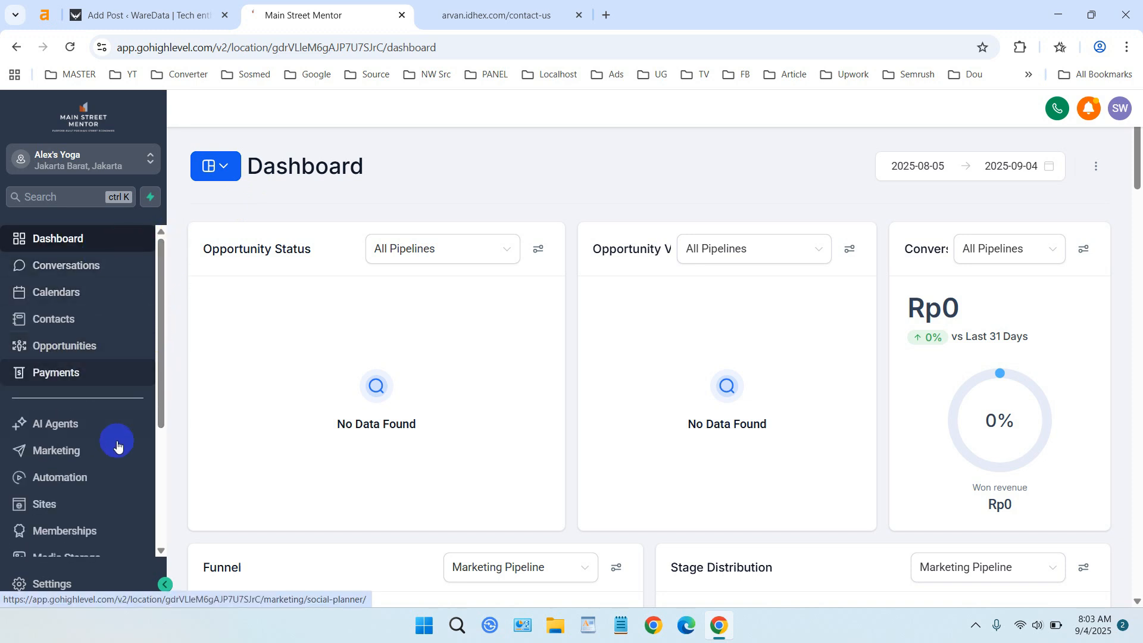
click(71, 517)
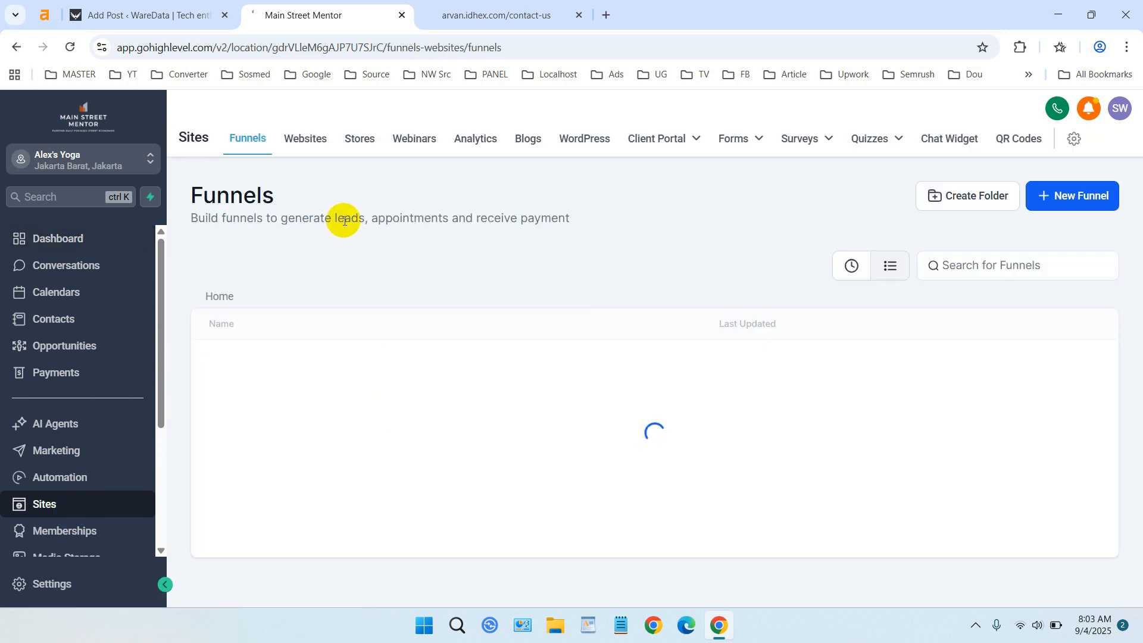
click(308, 144)
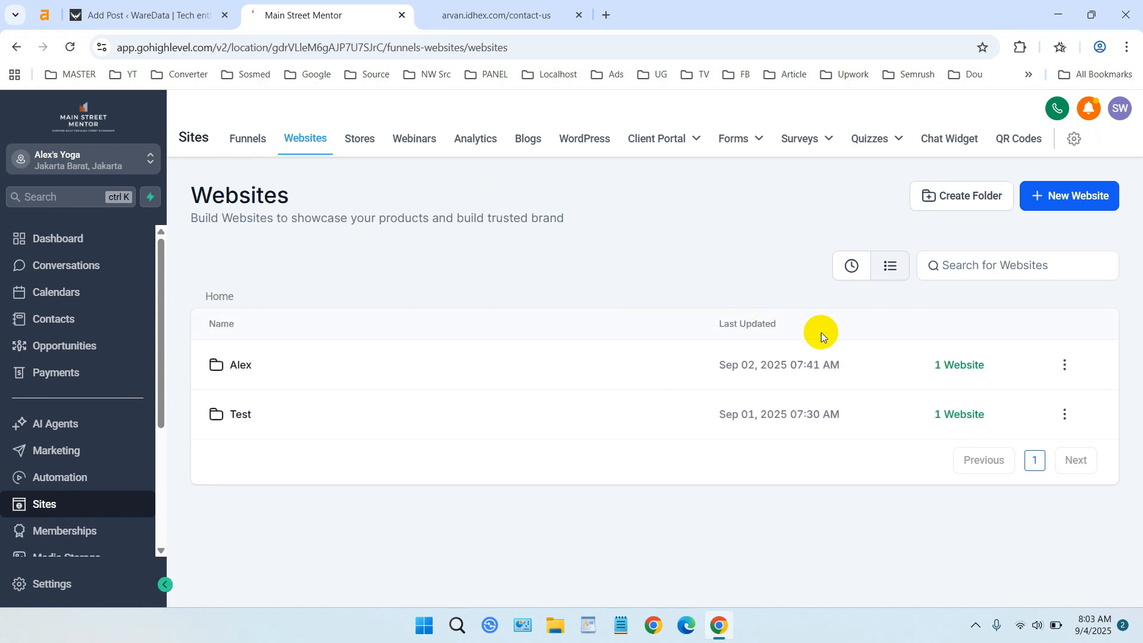
click(242, 416)
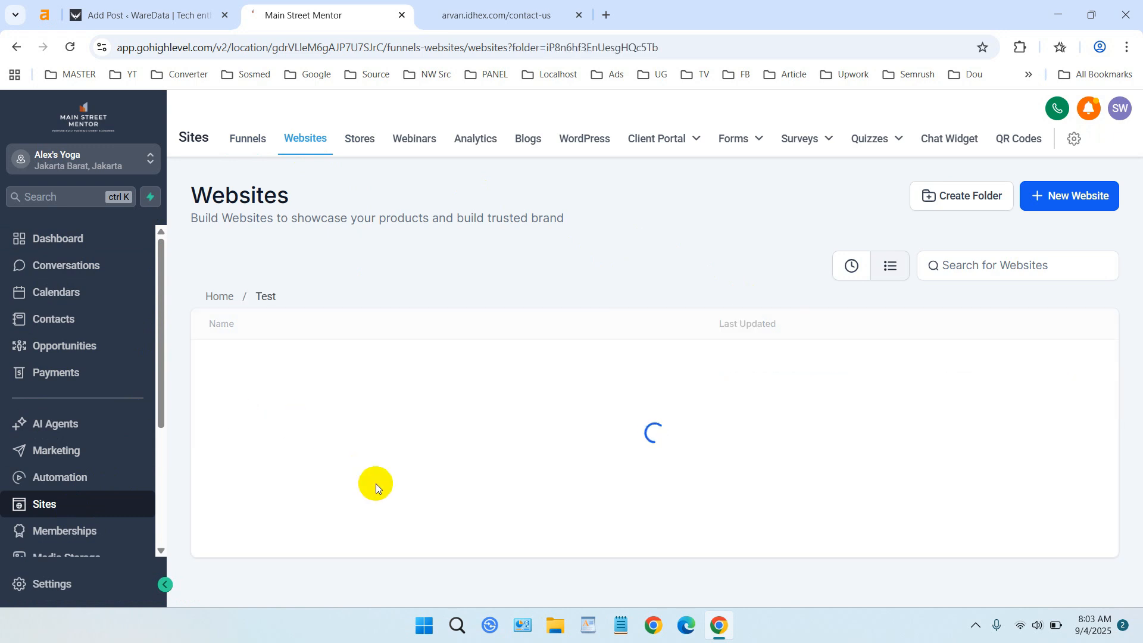
Open the Carpet Cleaning website and start editing its Contact Us page.
click(539, 5)
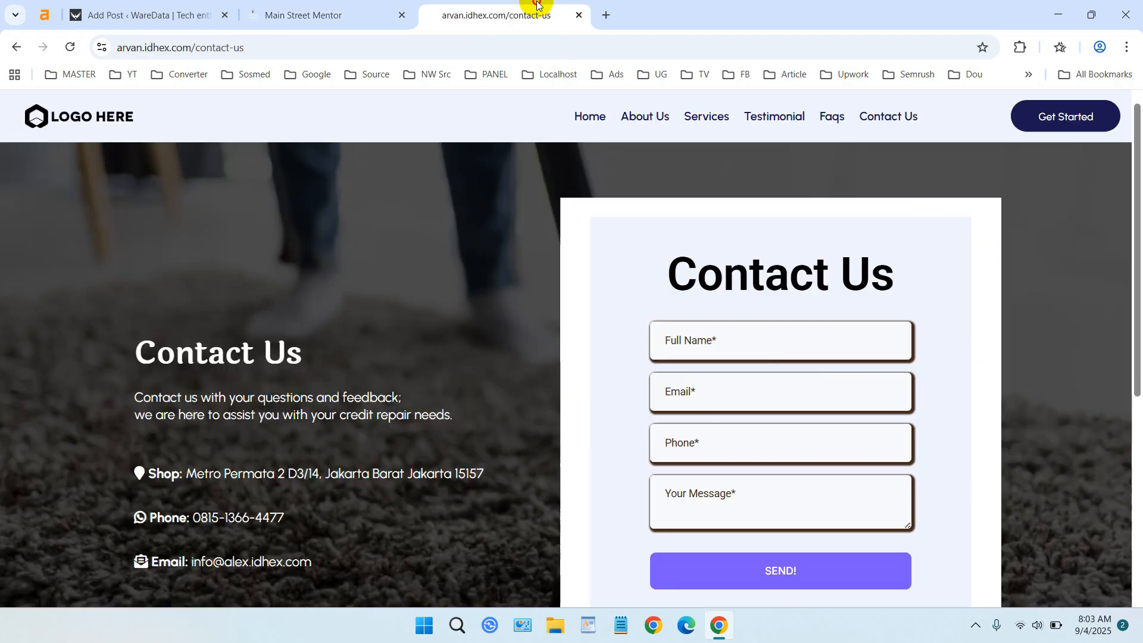
click(353, 4)
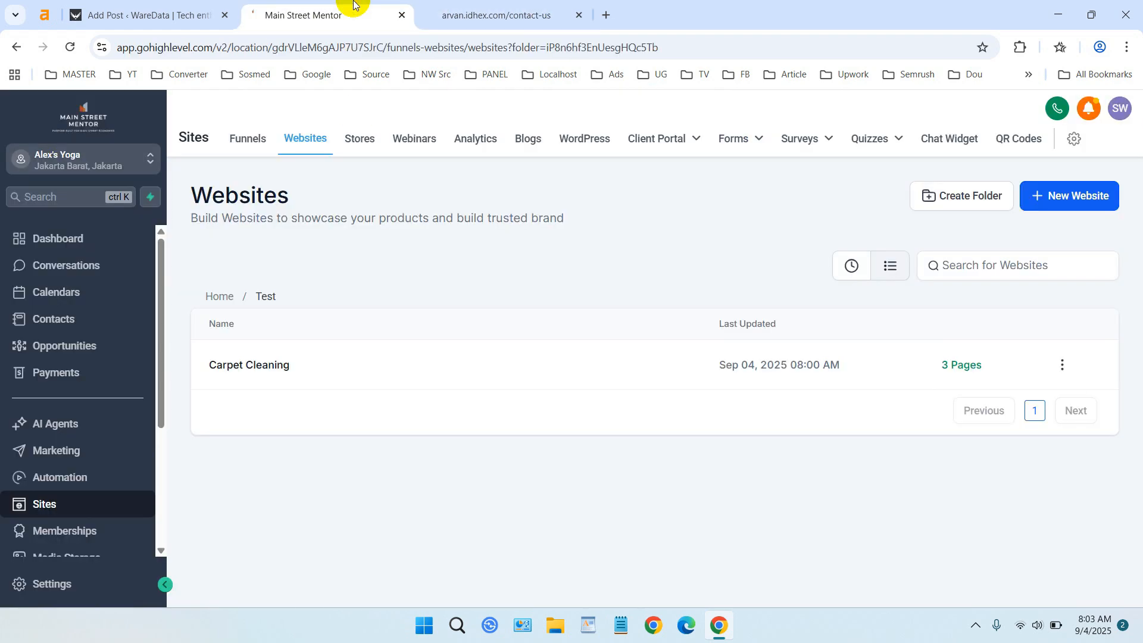
click(261, 370)
click(262, 369)
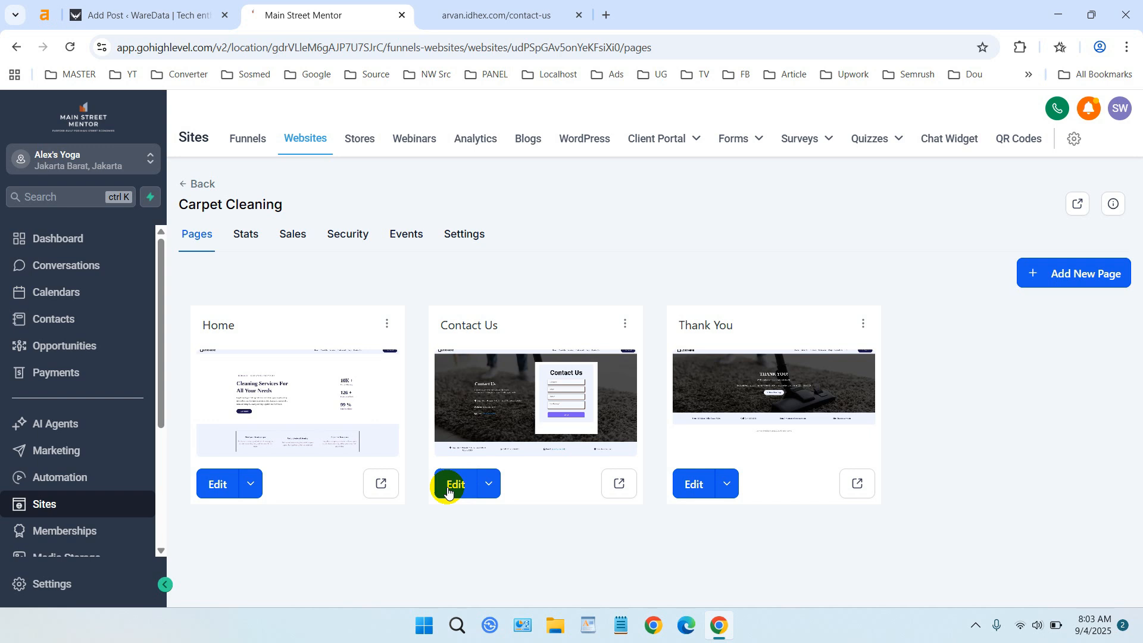
click(450, 485)
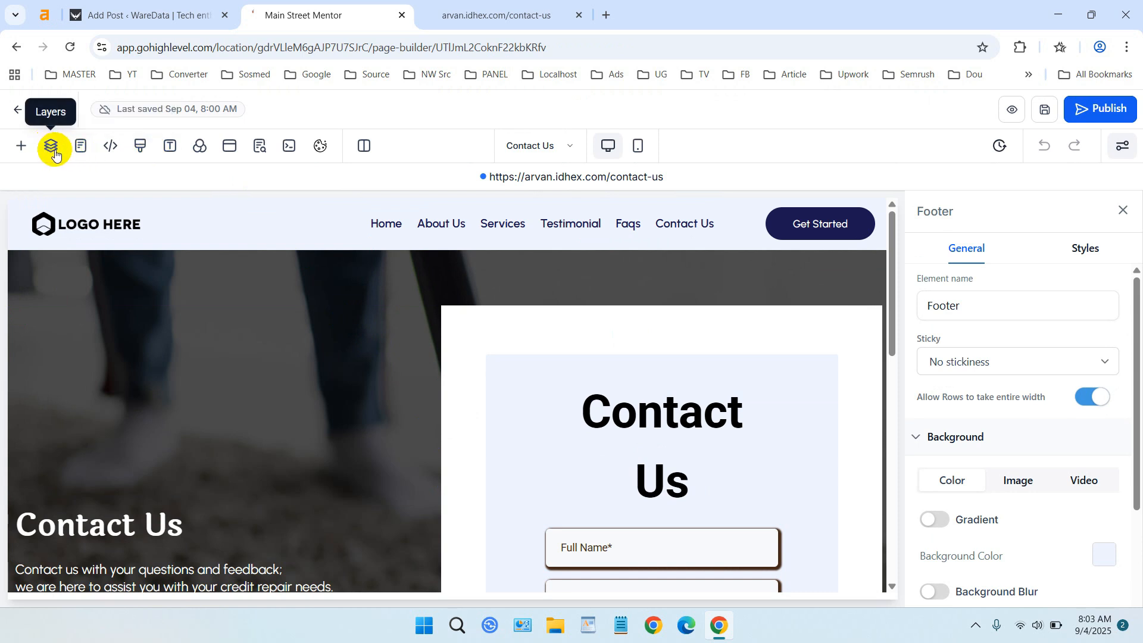
Select the page's popup in the Layers panel and add a one-column row to it.
click(53, 150)
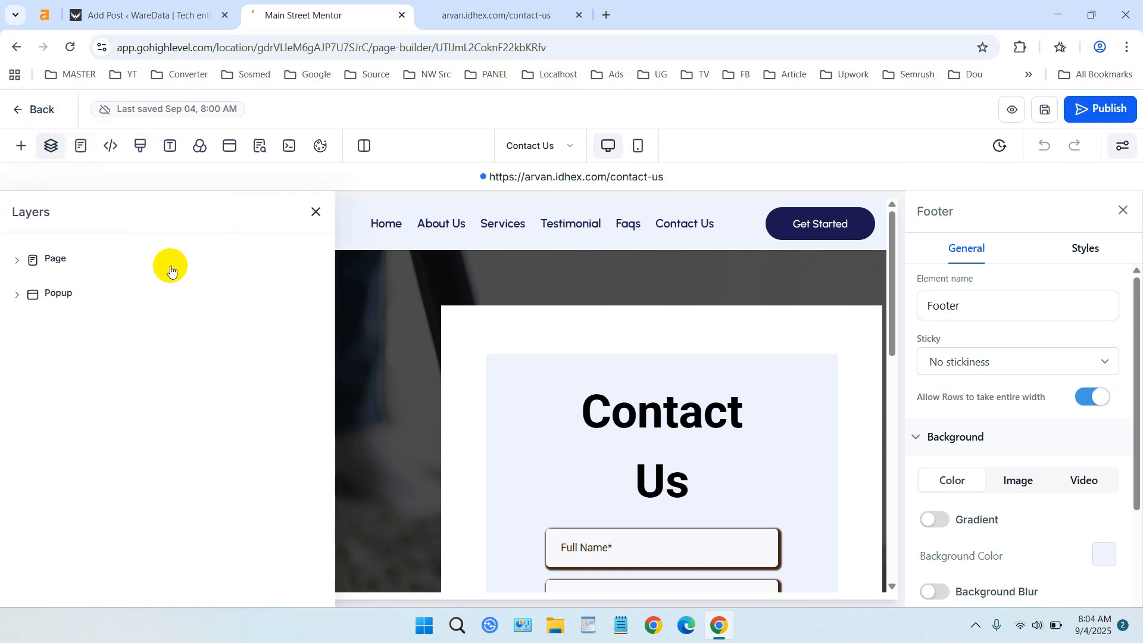
click(69, 301)
click(71, 325)
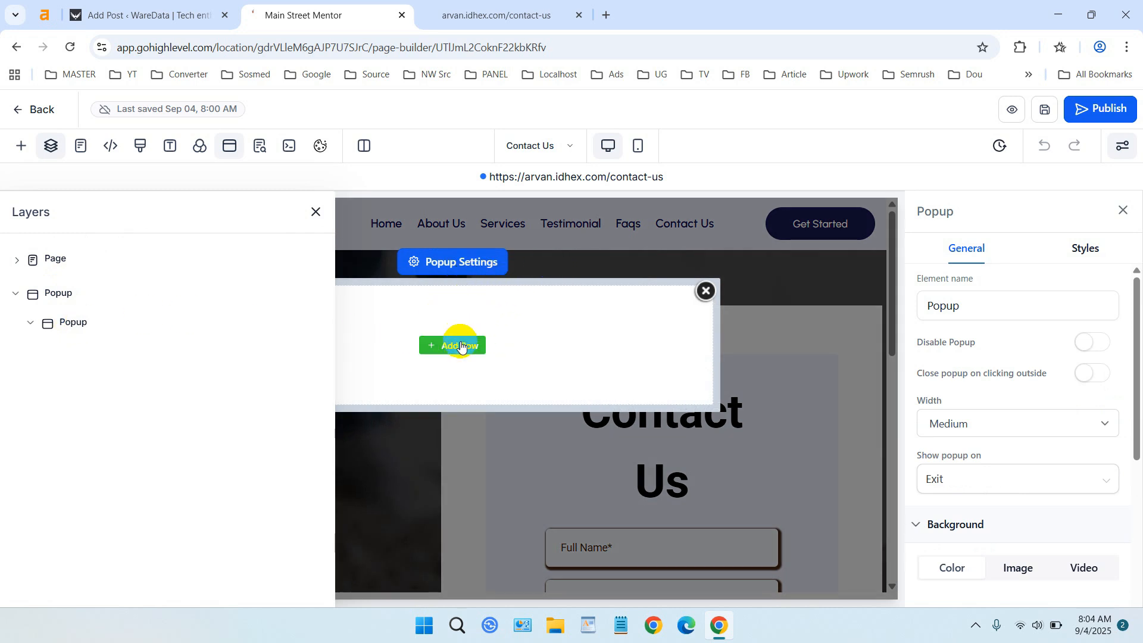
click(461, 346)
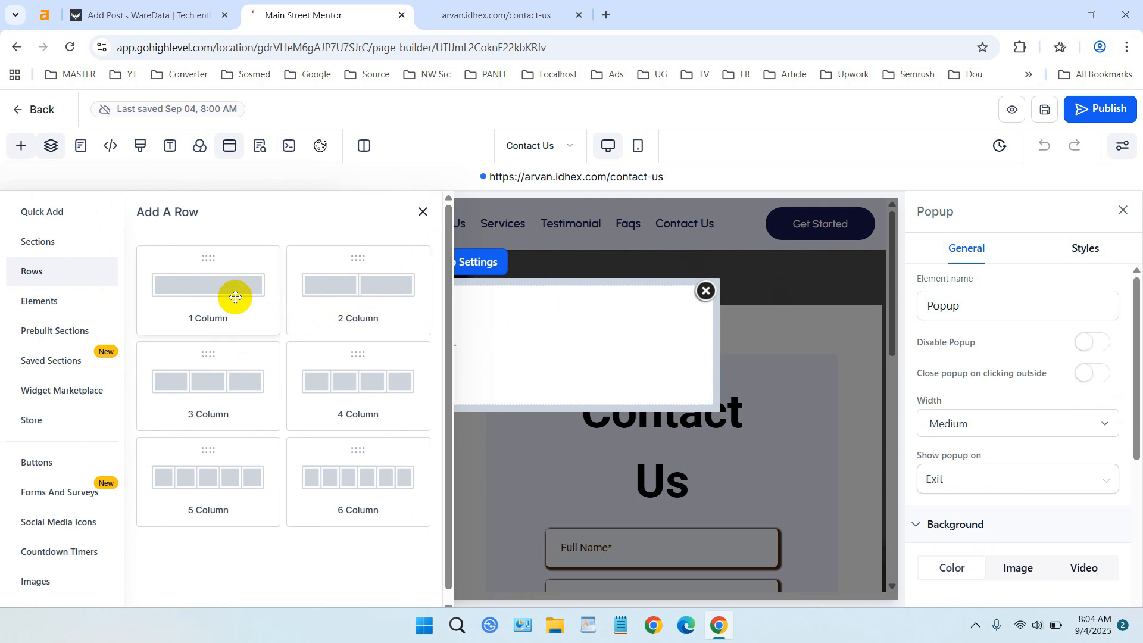
click(235, 298)
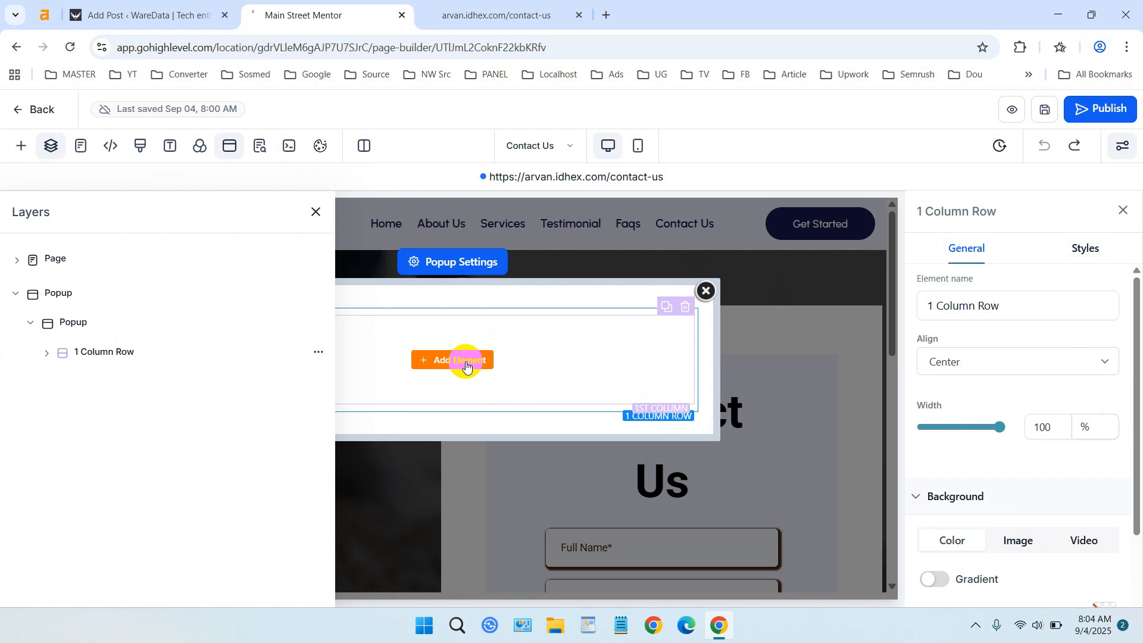
Add a Form element to the popup row and pick the Contact Us form.
click(466, 360)
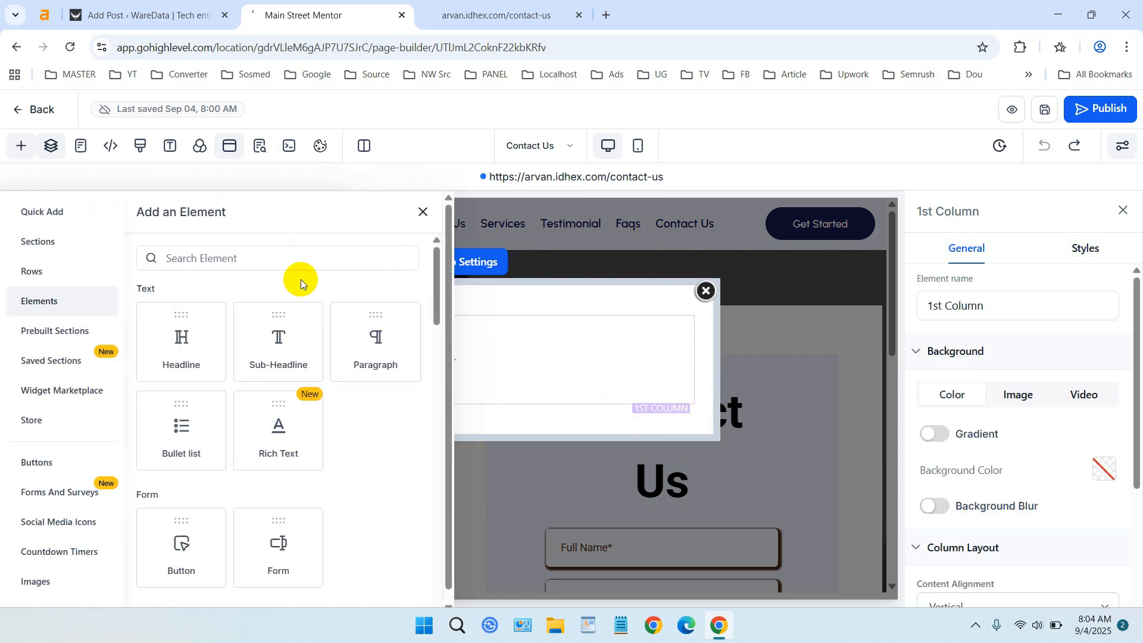
click(279, 257)
text(form)
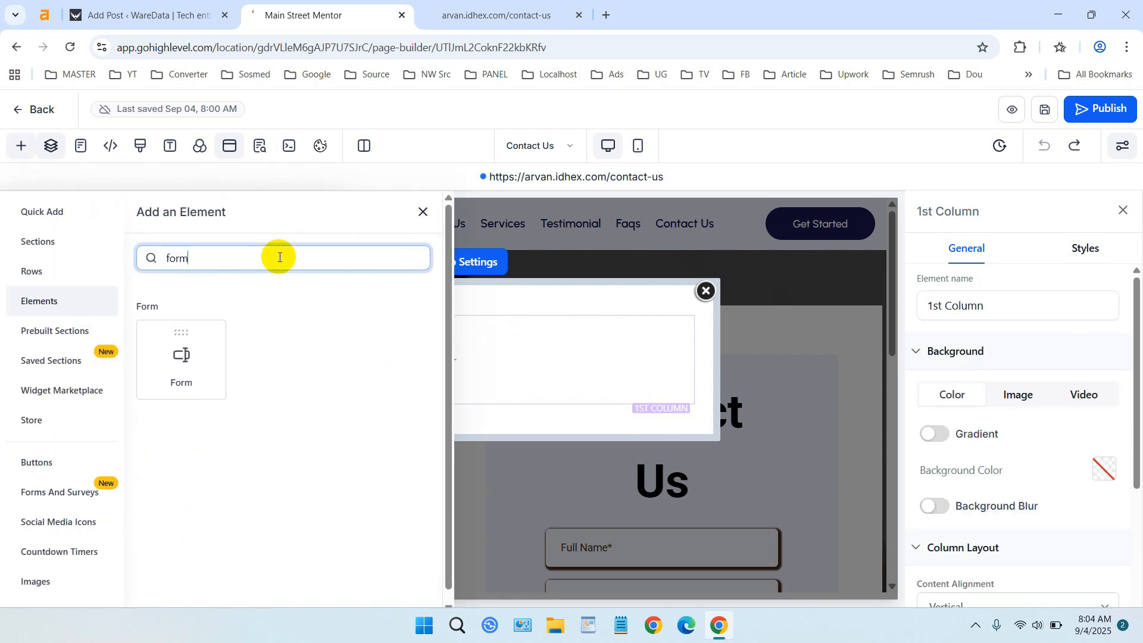
click(175, 360)
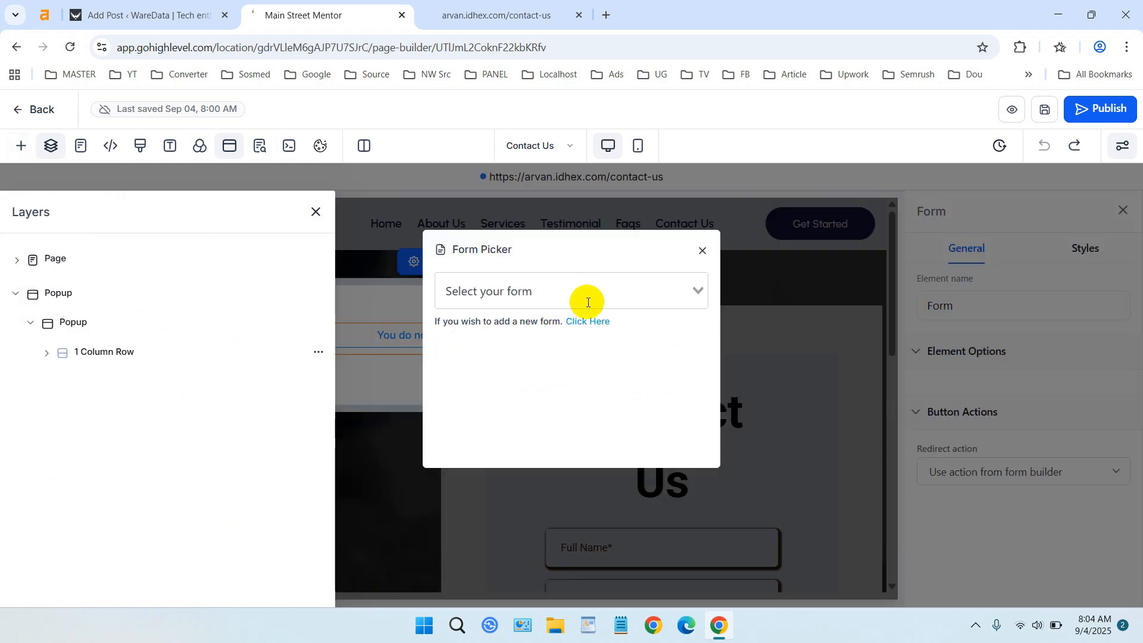
click(699, 295)
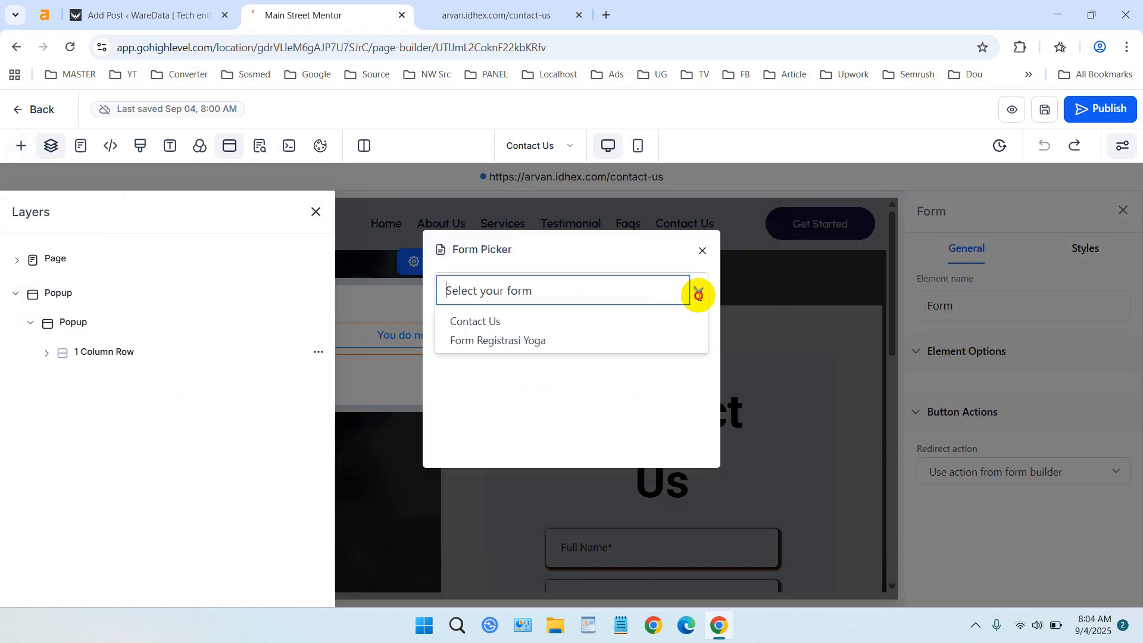
click(610, 325)
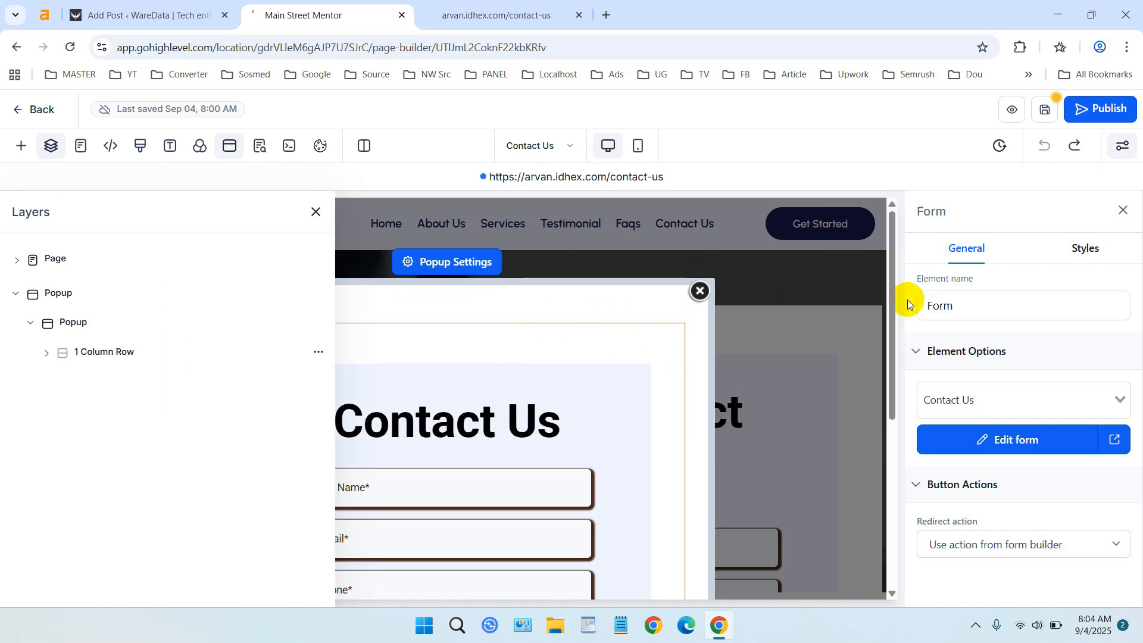
Save and publish the Contact Us page.
click(1047, 110)
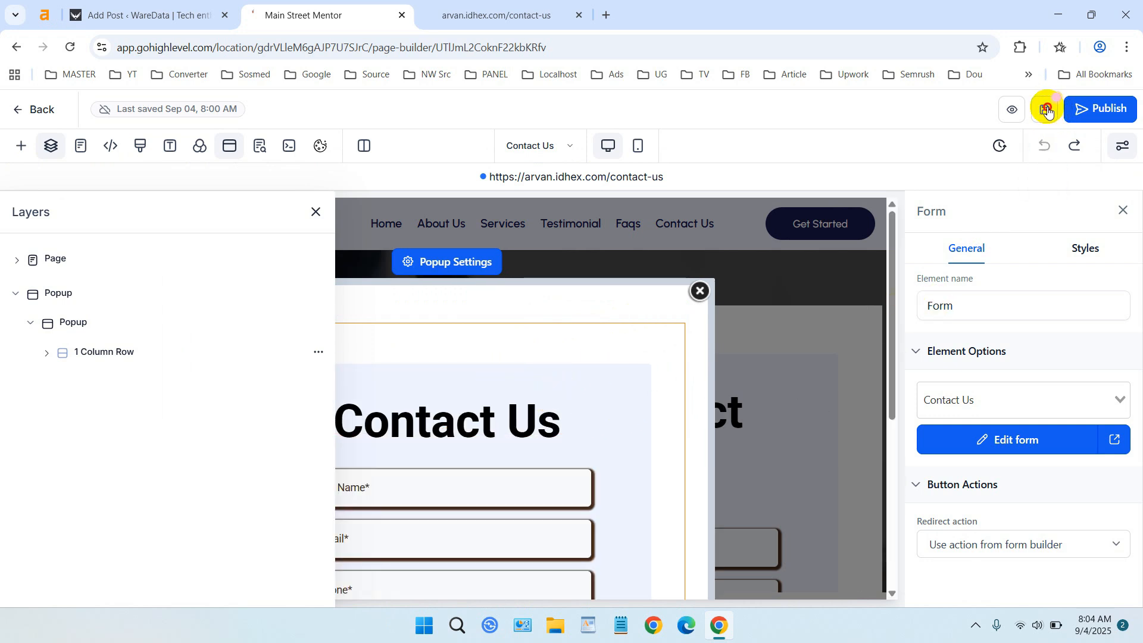
click(1094, 109)
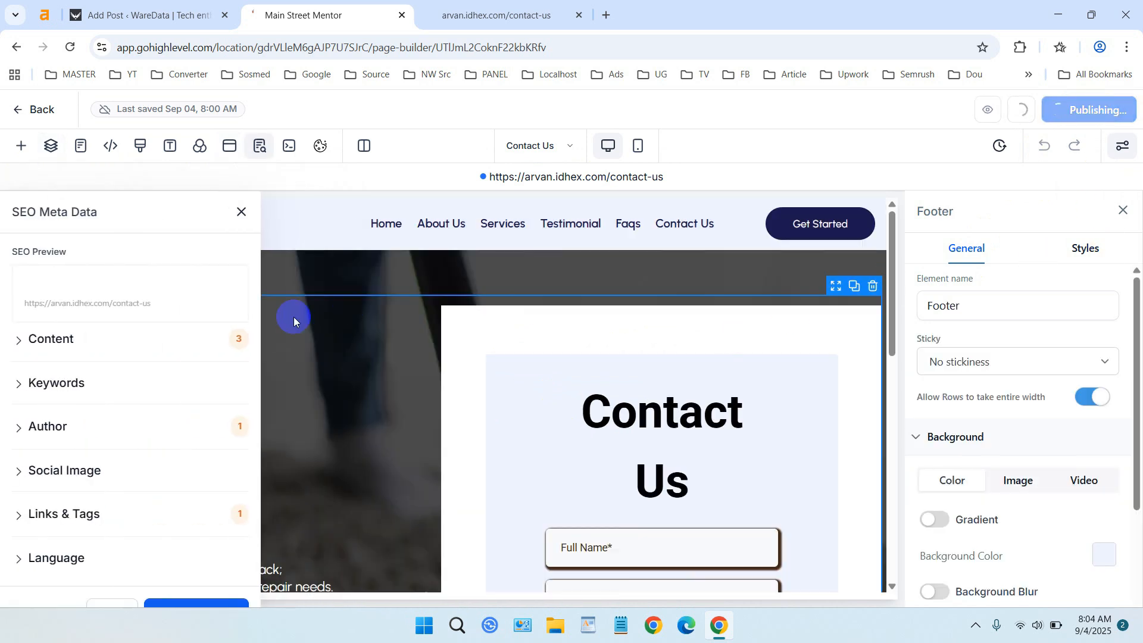
Select the popup in the Layers panel and set its width to Full Page.
click(52, 149)
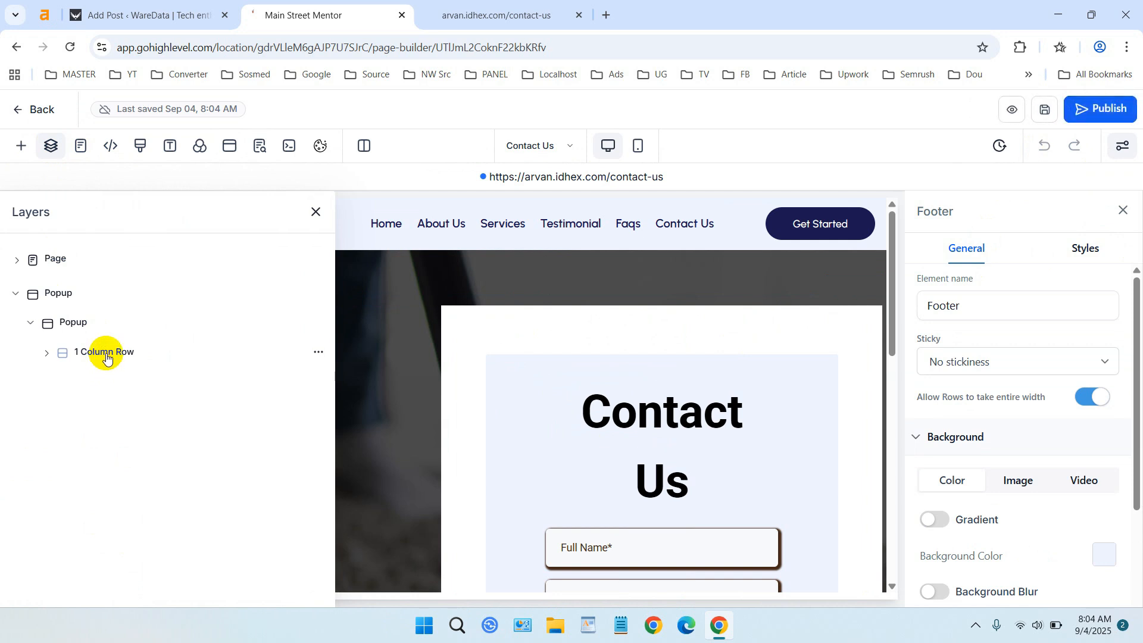
click(107, 357)
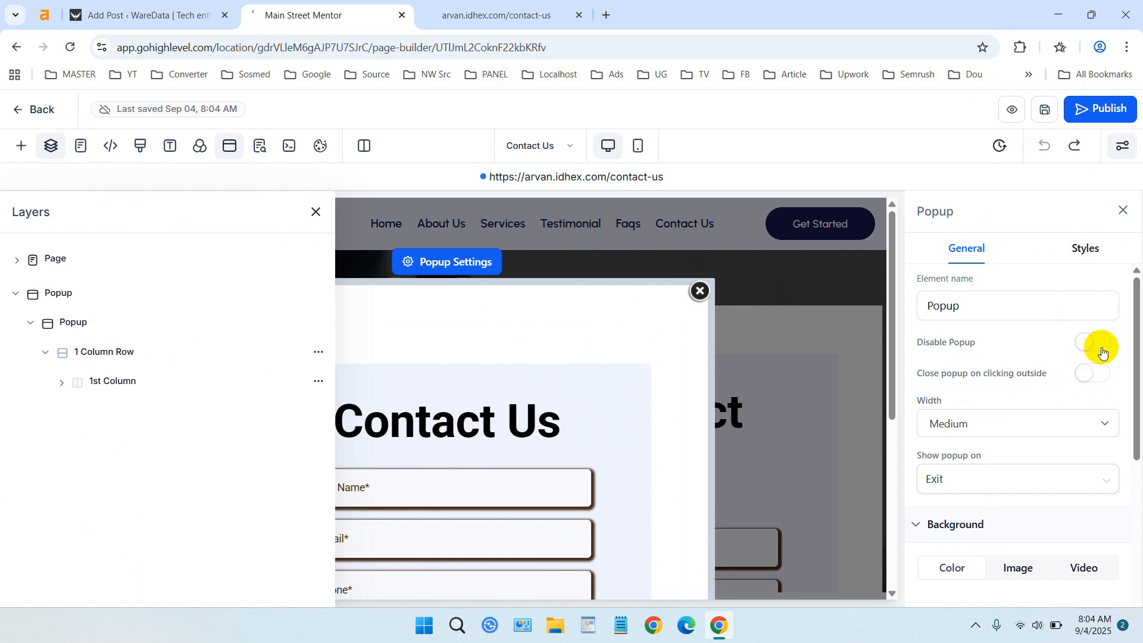
drag(1138, 390, 1135, 408)
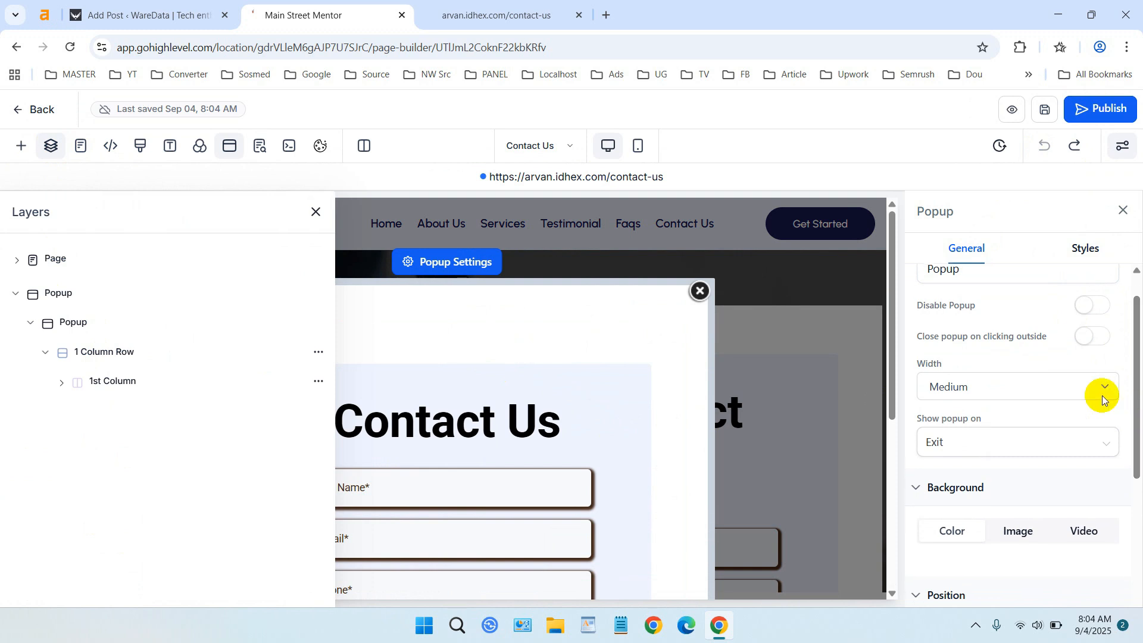
click(1070, 391)
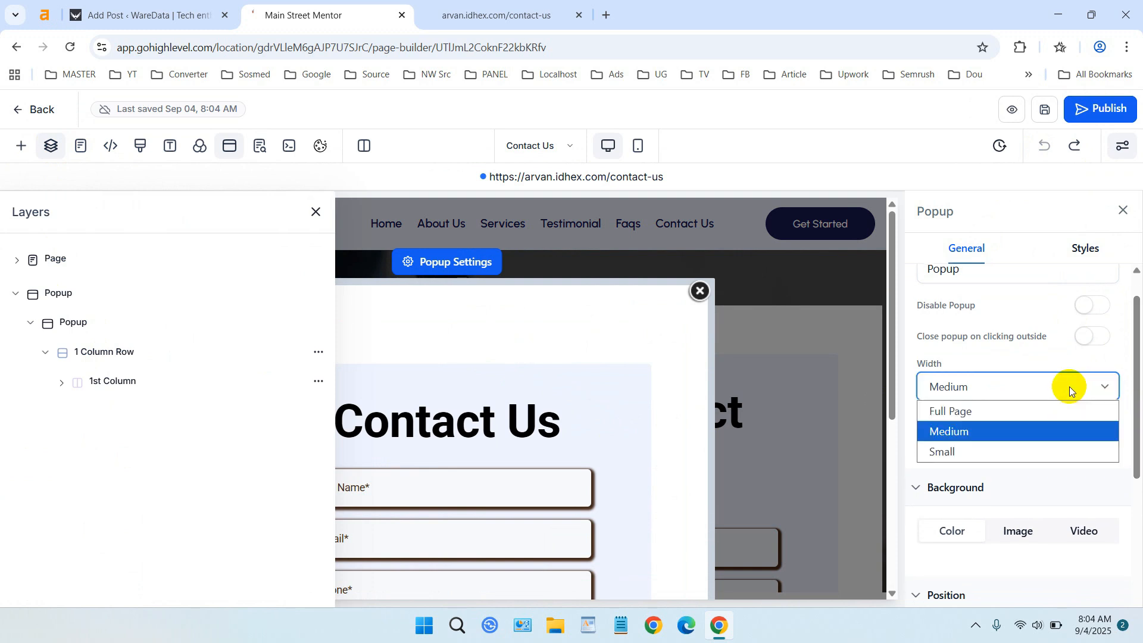
click(1070, 390)
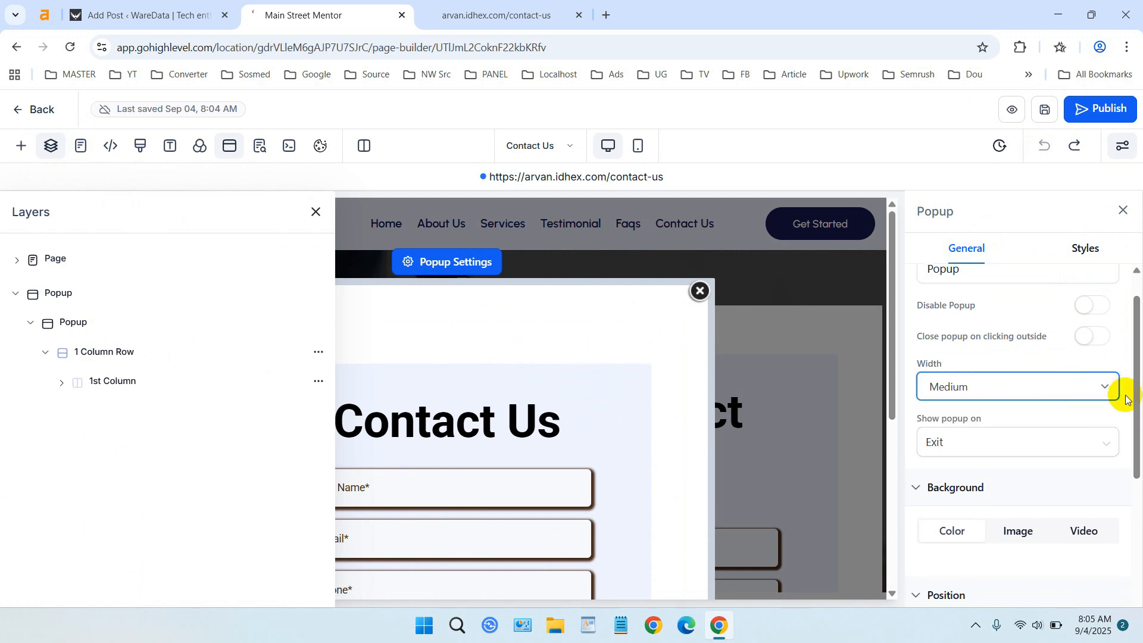
click(1099, 387)
click(1070, 407)
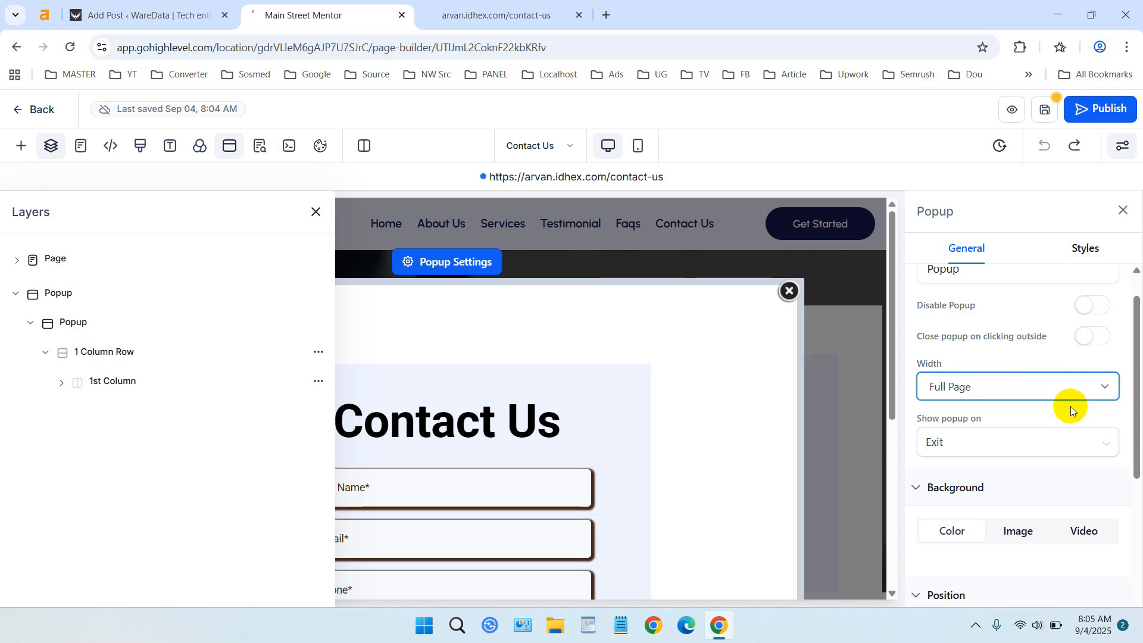
Inspect the popup's Show popup on options and position settings.
drag(1137, 433, 1103, 466)
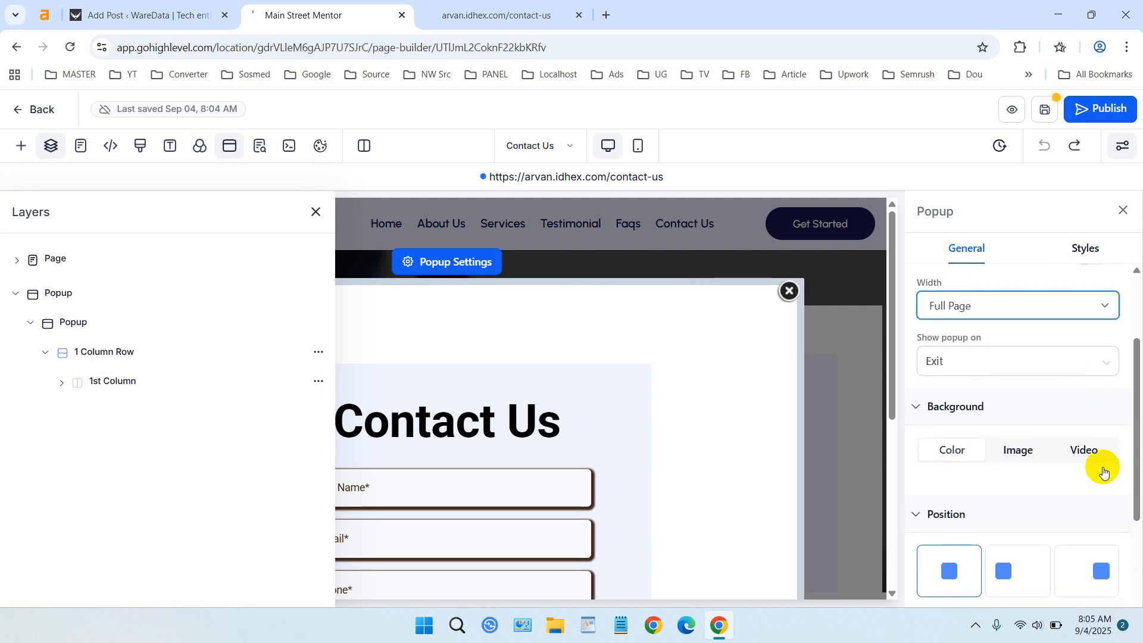
click(1085, 374)
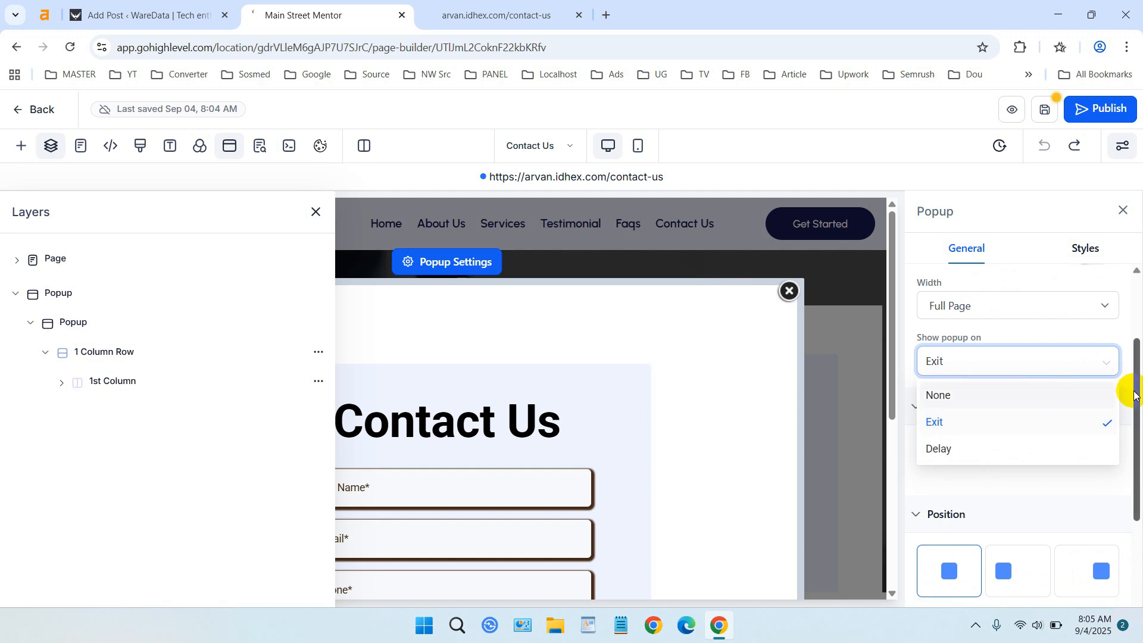
drag(1133, 405, 1133, 500)
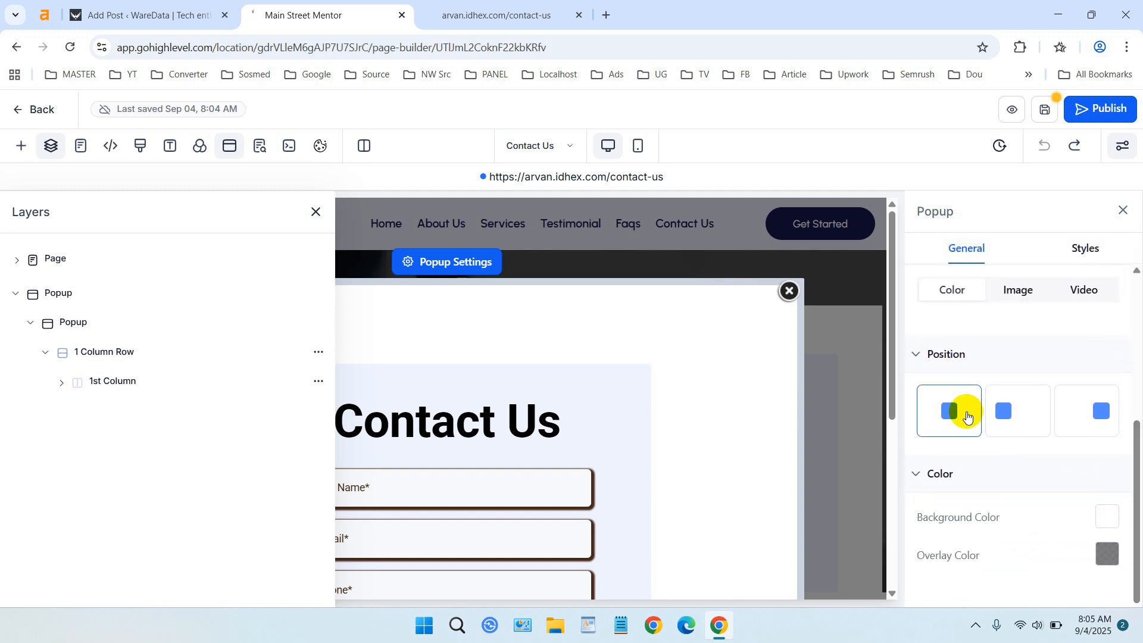
Save and publish the page again, and return to the live site's Contact Us tab.
click(1045, 156)
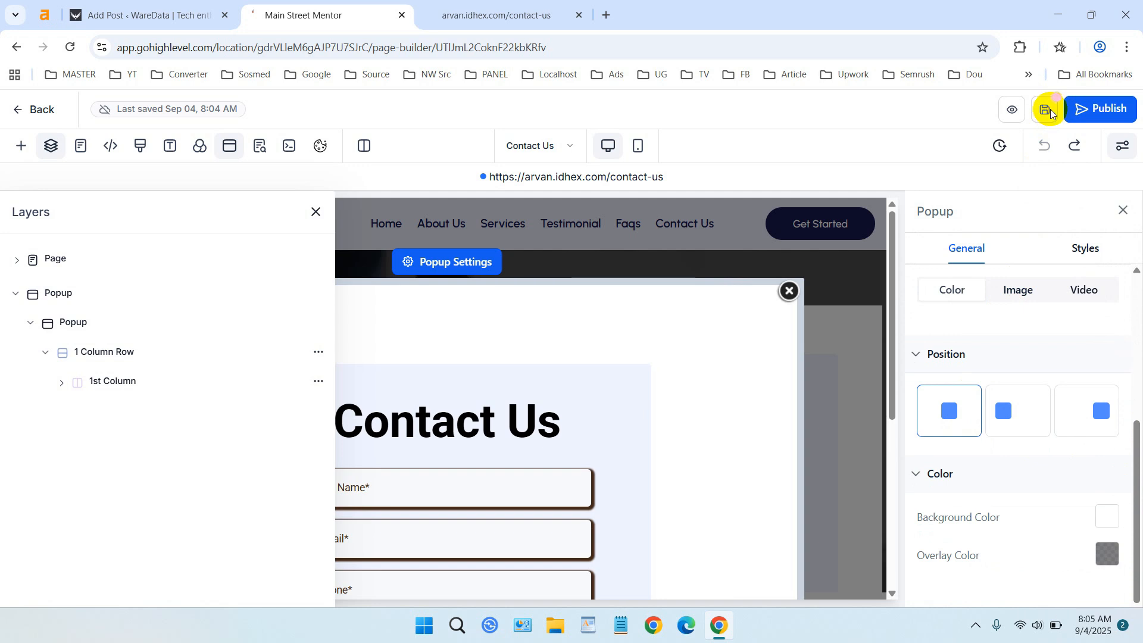
click(1046, 111)
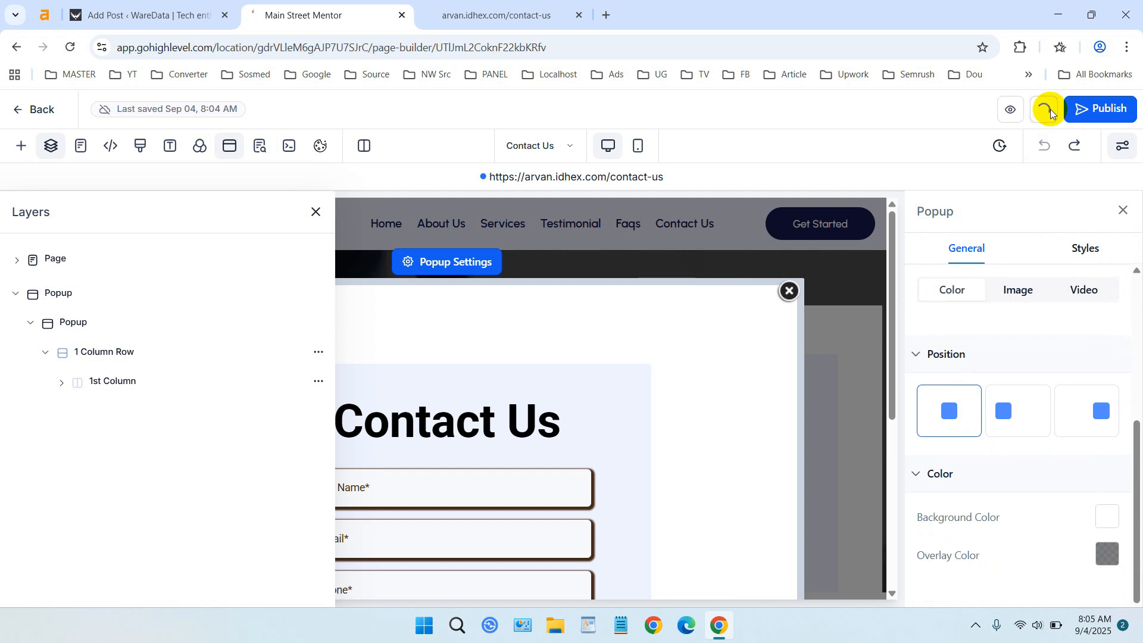
click(1095, 113)
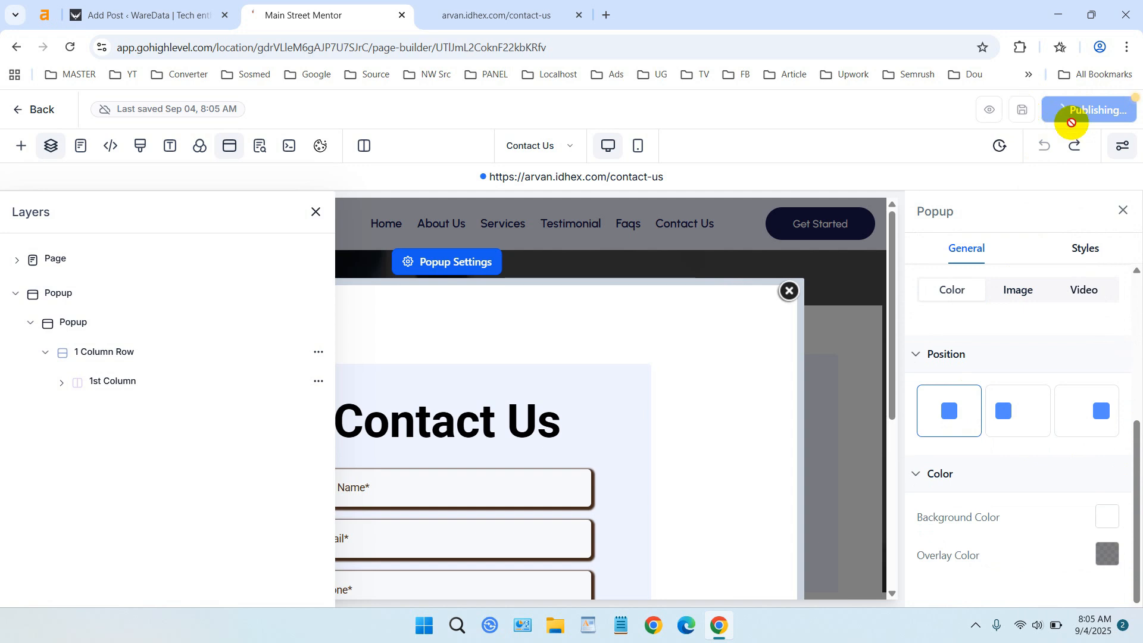
click(528, 10)
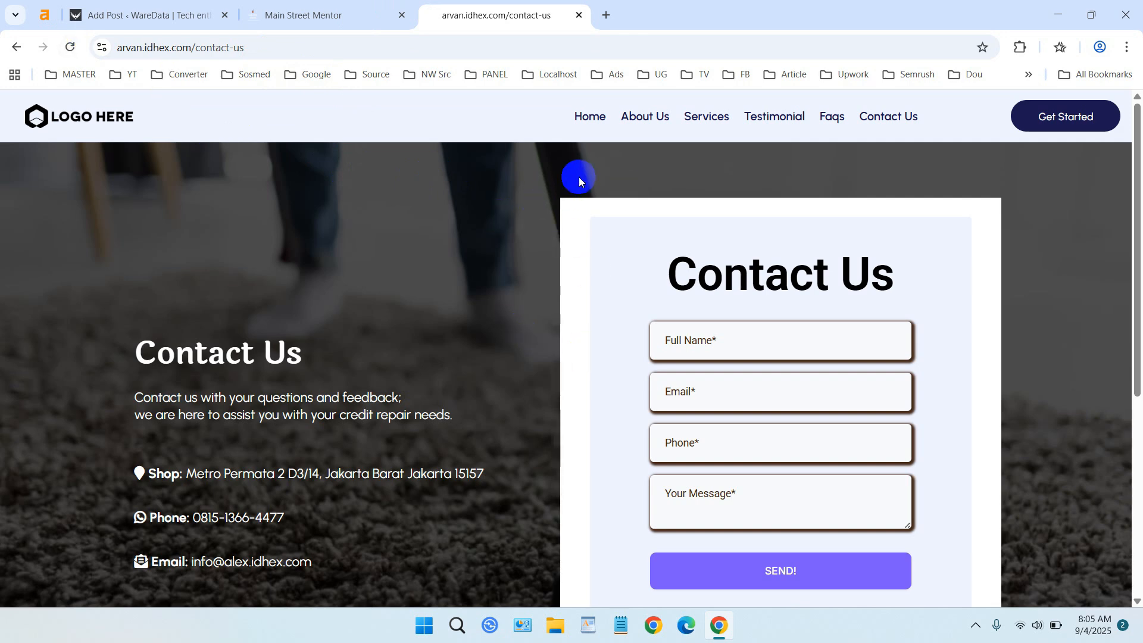
Test the popup on the live Contact Us page by triggering it, closing it and reloading, then return to the builder.
click(580, 114)
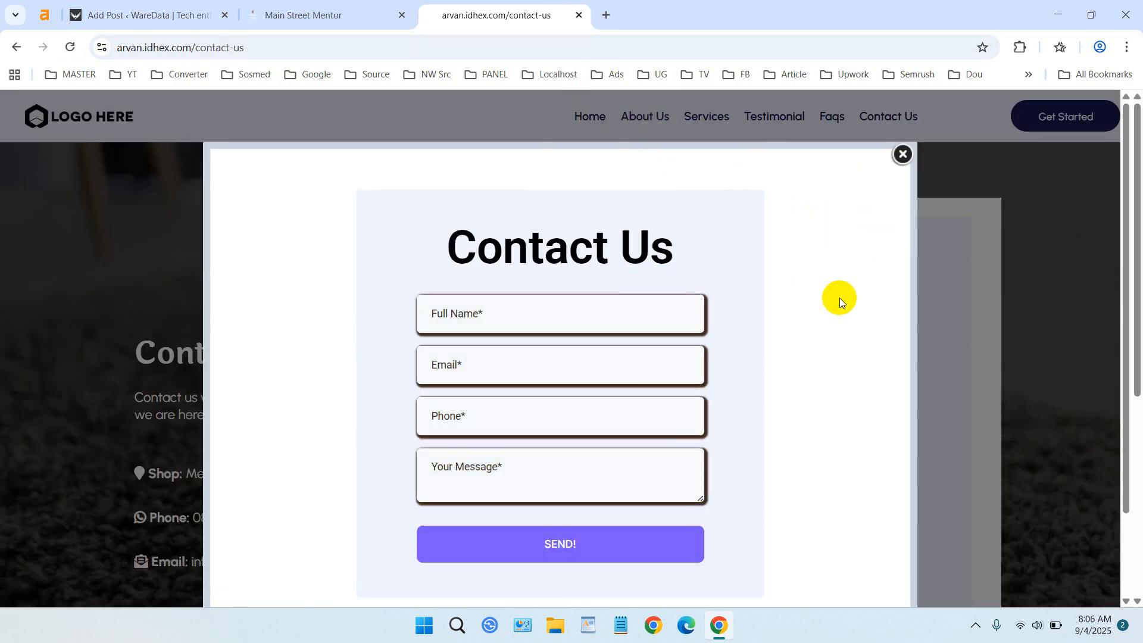
click(900, 154)
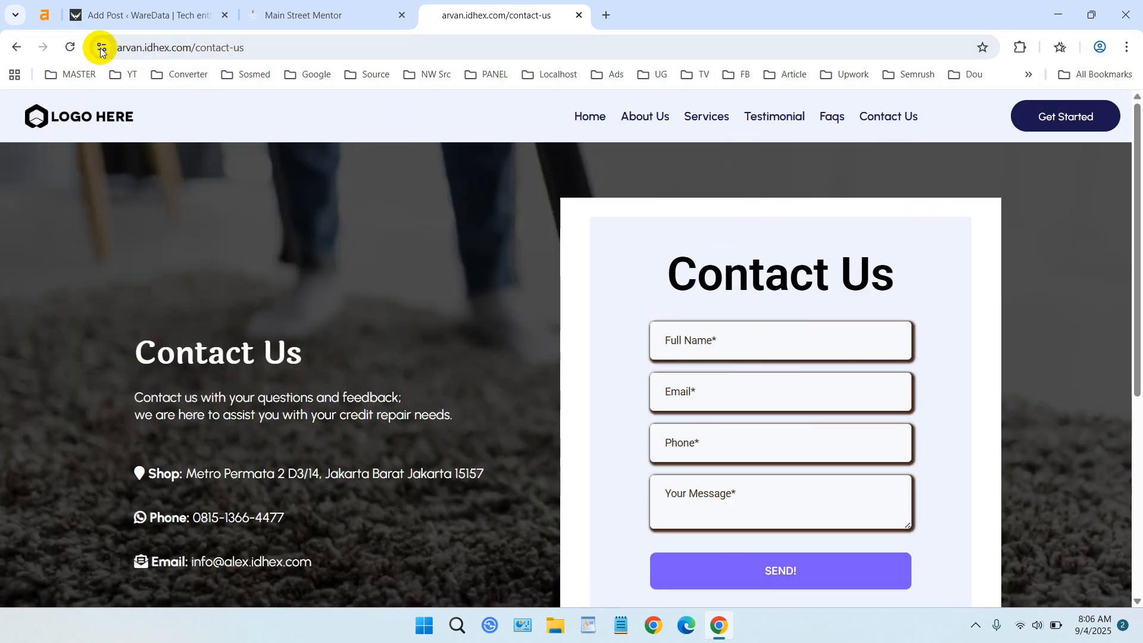
click(69, 50)
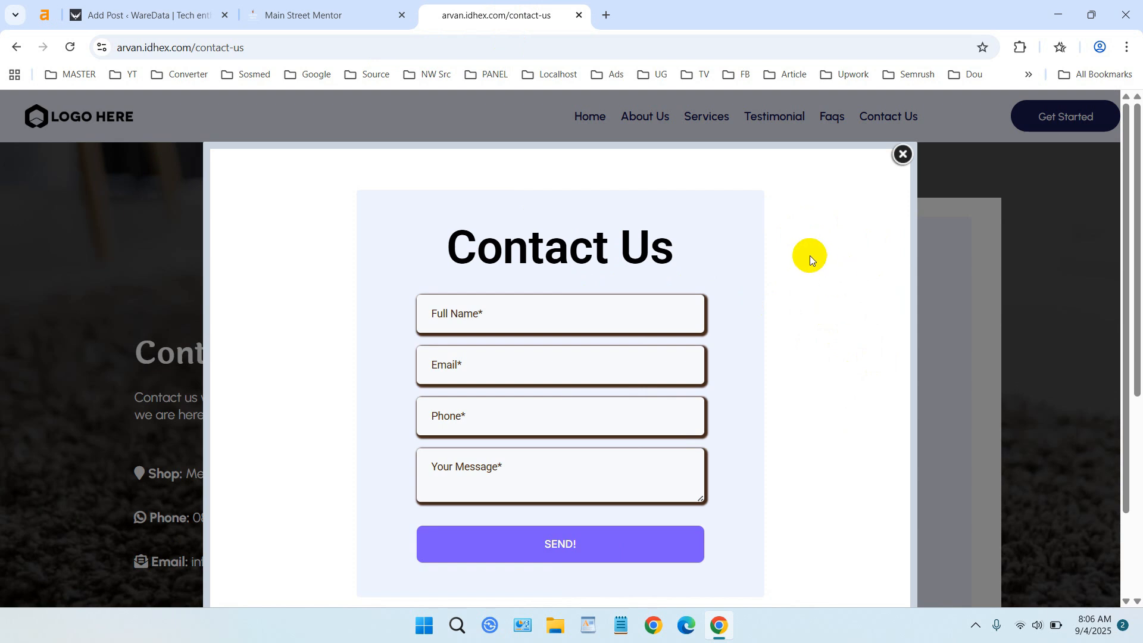
click(331, 11)
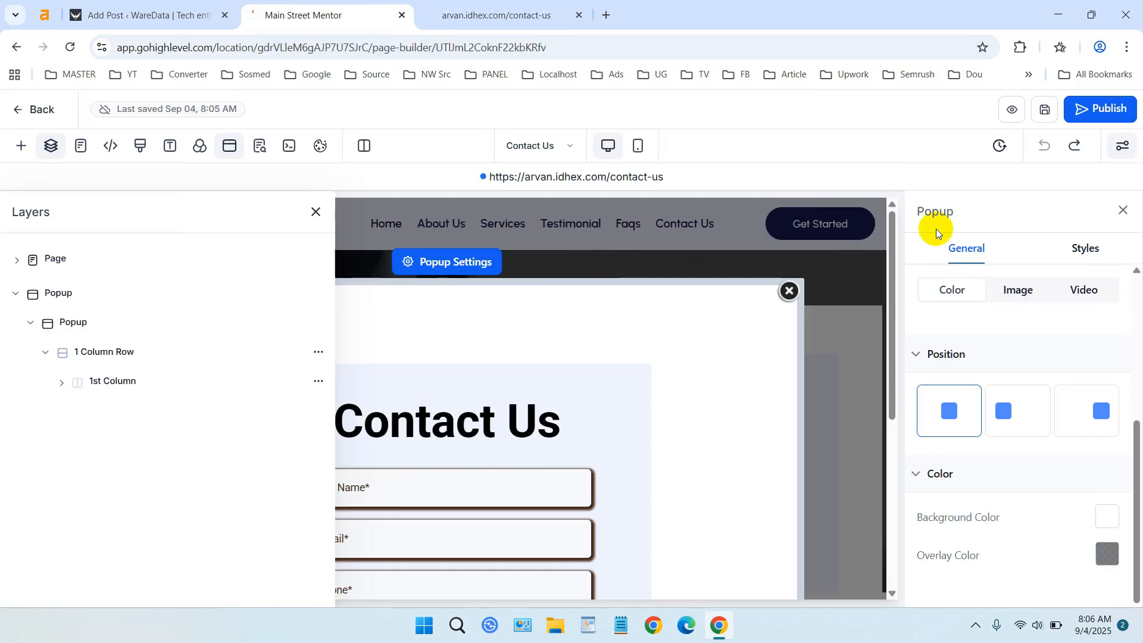
Set the popup's Show popup on option to Delay, with the delay slider at its minimum.
drag(1137, 484, 1115, 365)
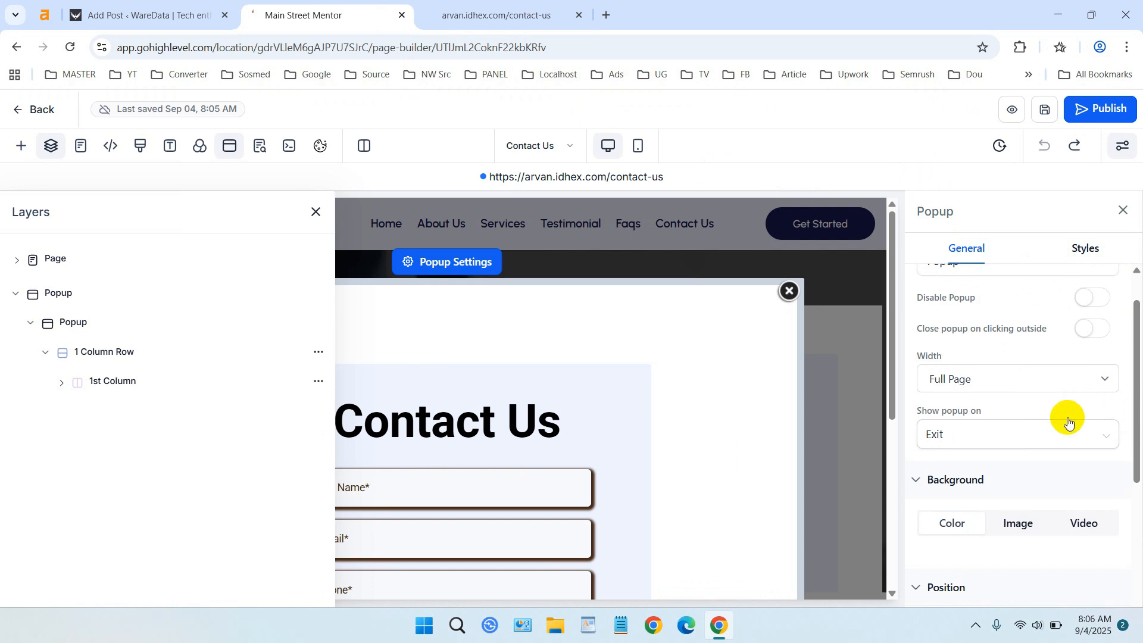
click(1063, 440)
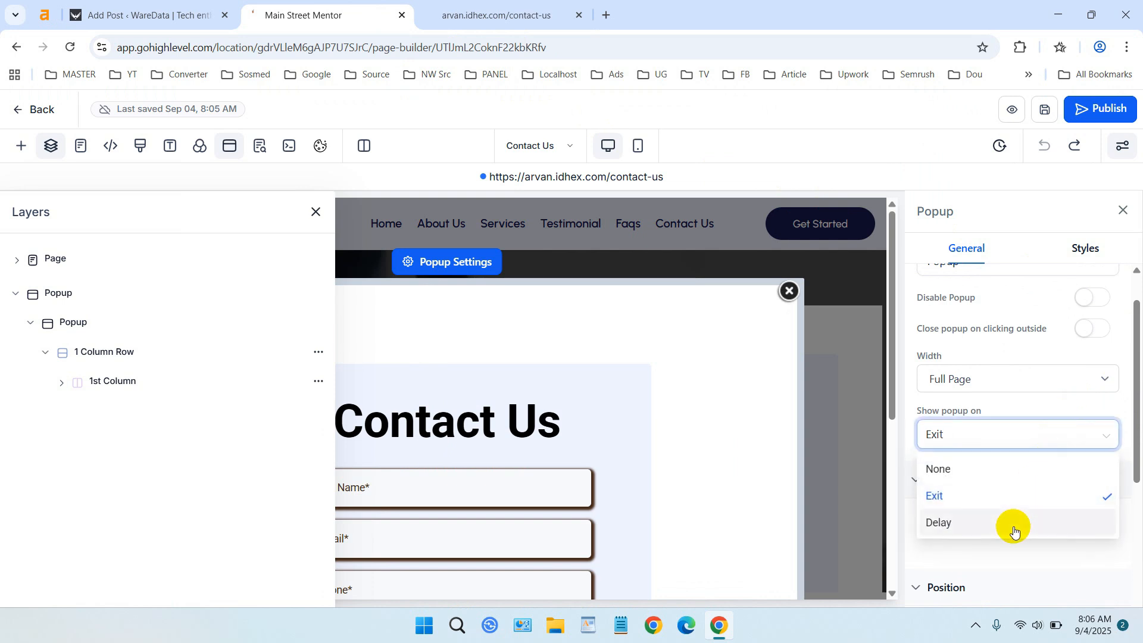
click(1014, 529)
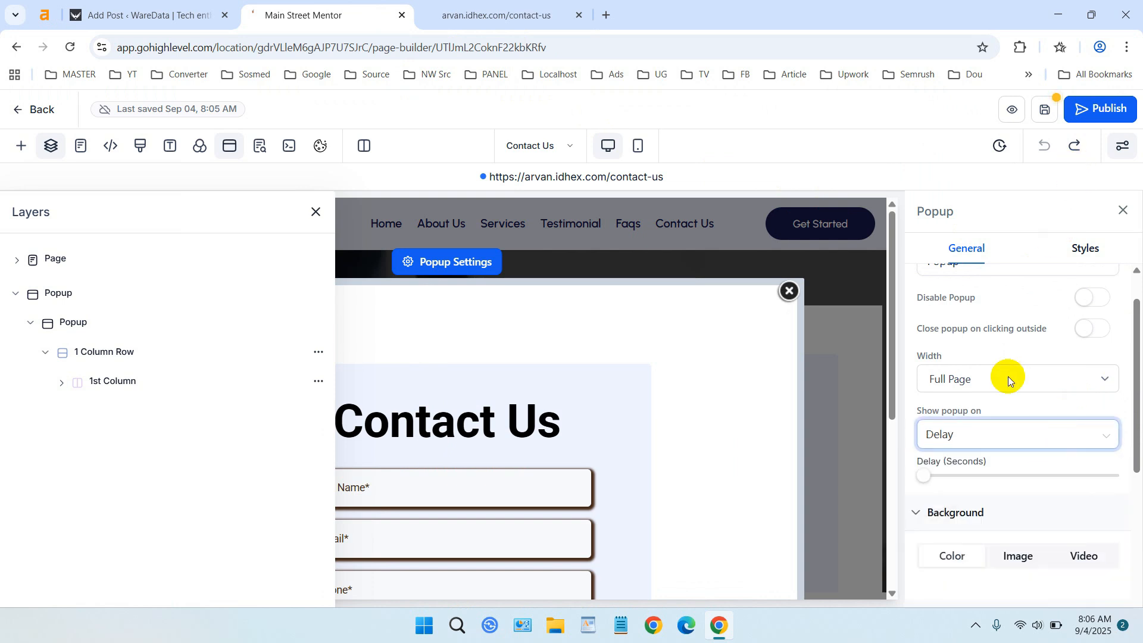
click(924, 476)
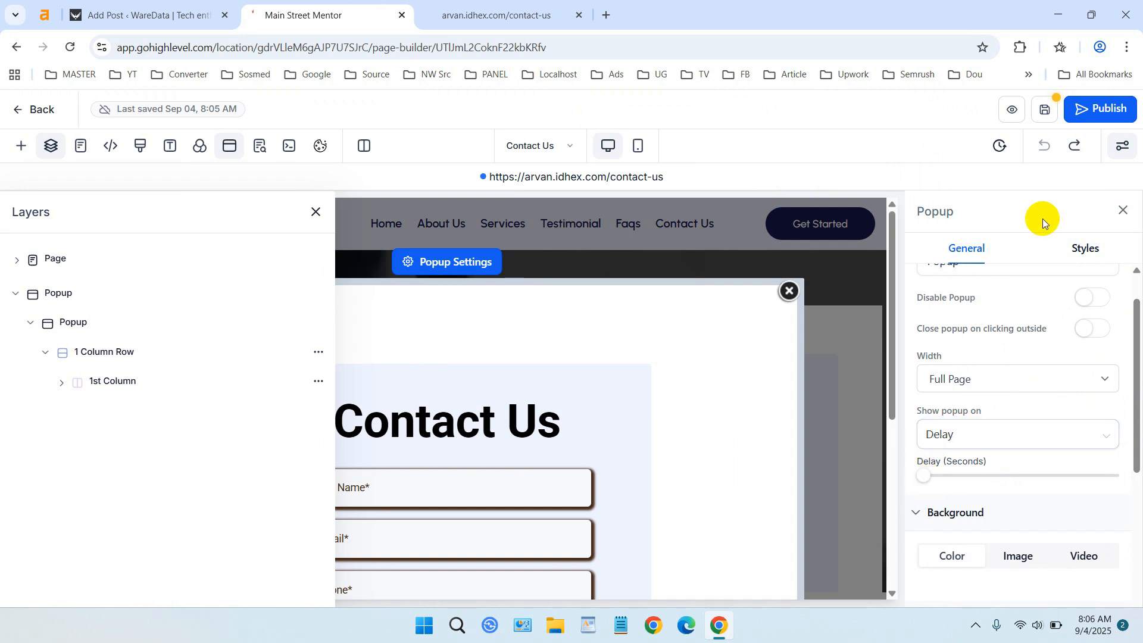
Save and publish the page, then open its live URL in a new tab.
click(1049, 118)
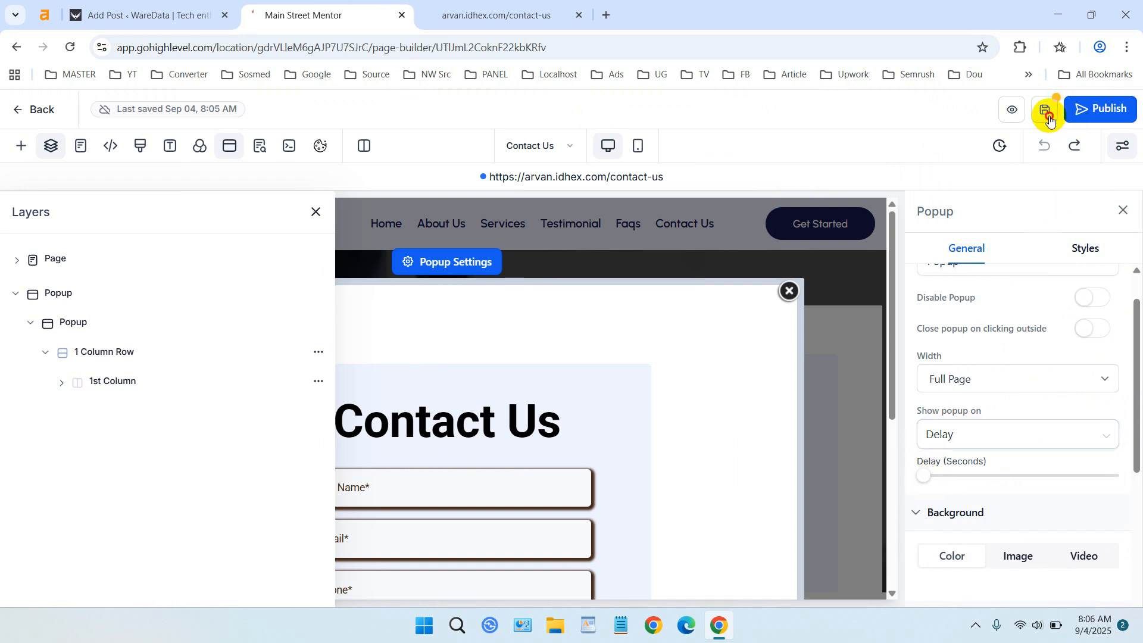
click(1083, 119)
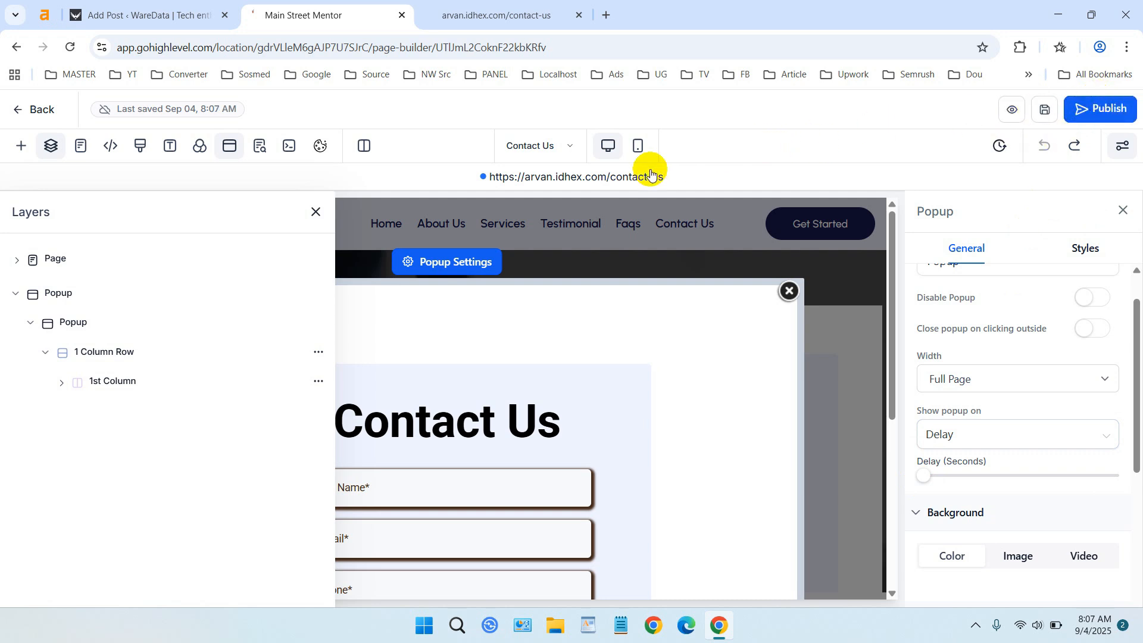
click(618, 177)
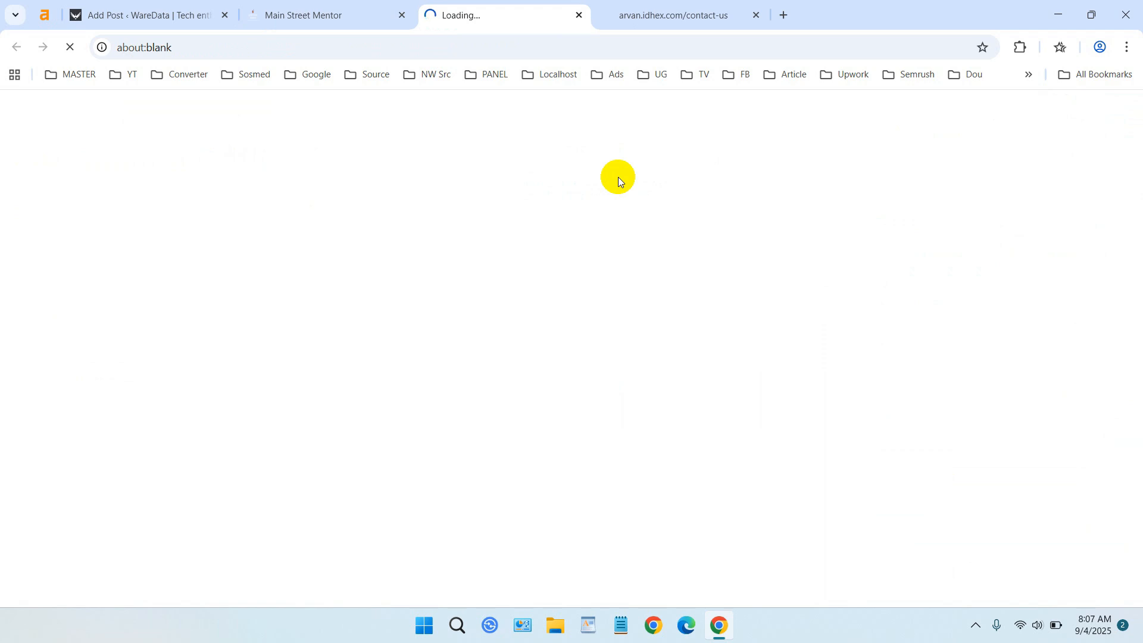